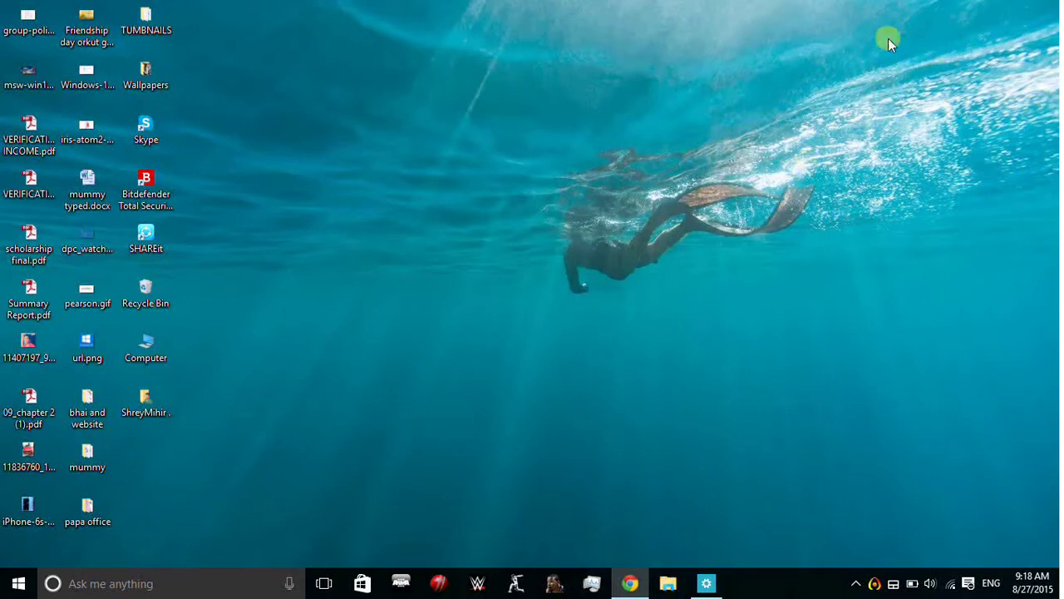
# Start downloading RazerCortexSetup from the Razer Cortex Game Booster page, then cancel it
pyautogui.click(920, 6)
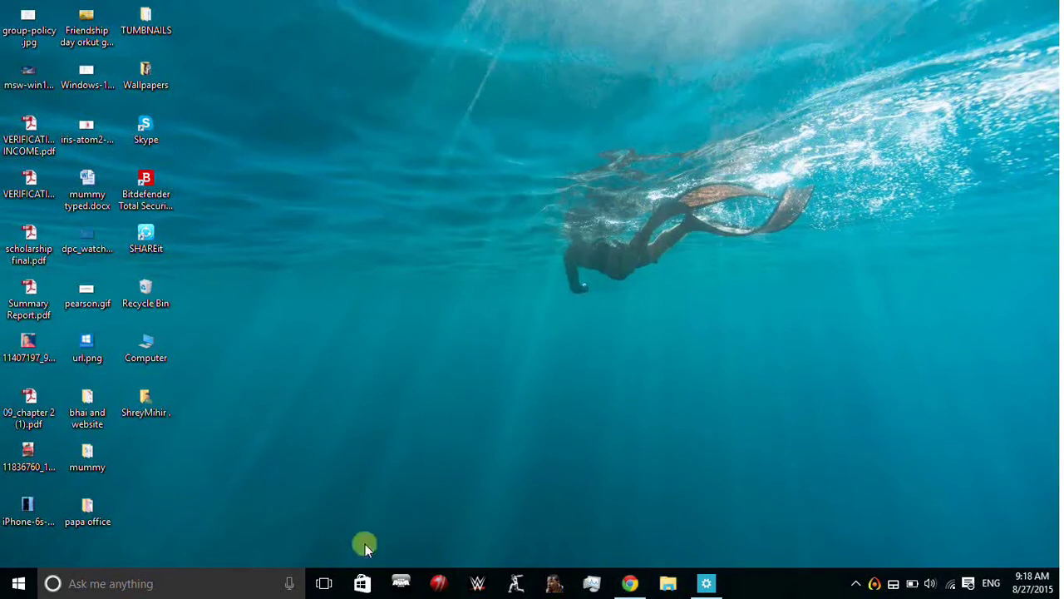
pyautogui.click(625, 582)
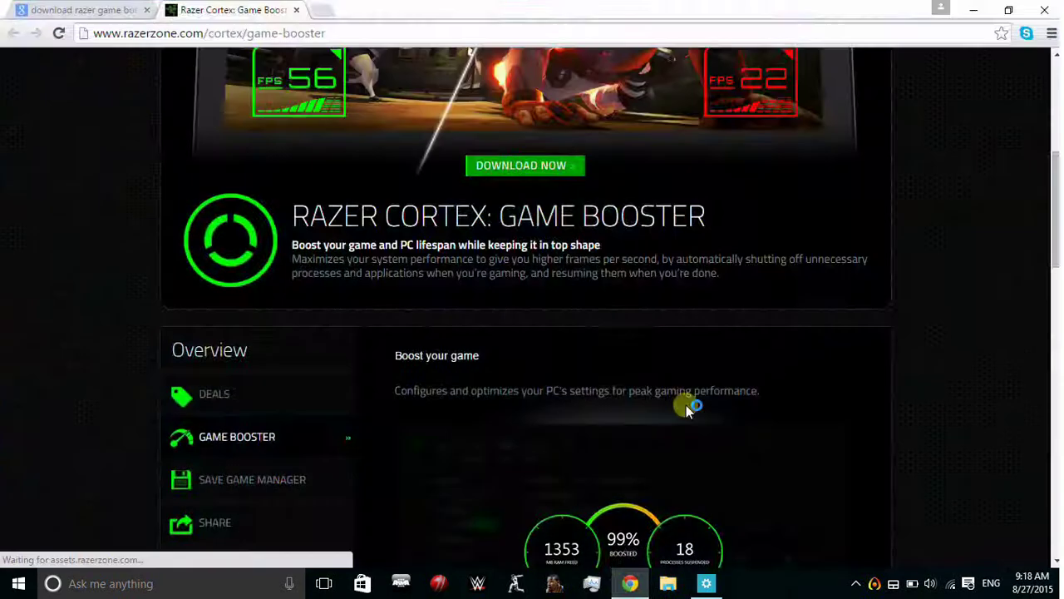
pyautogui.scroll(1, 399, 316)
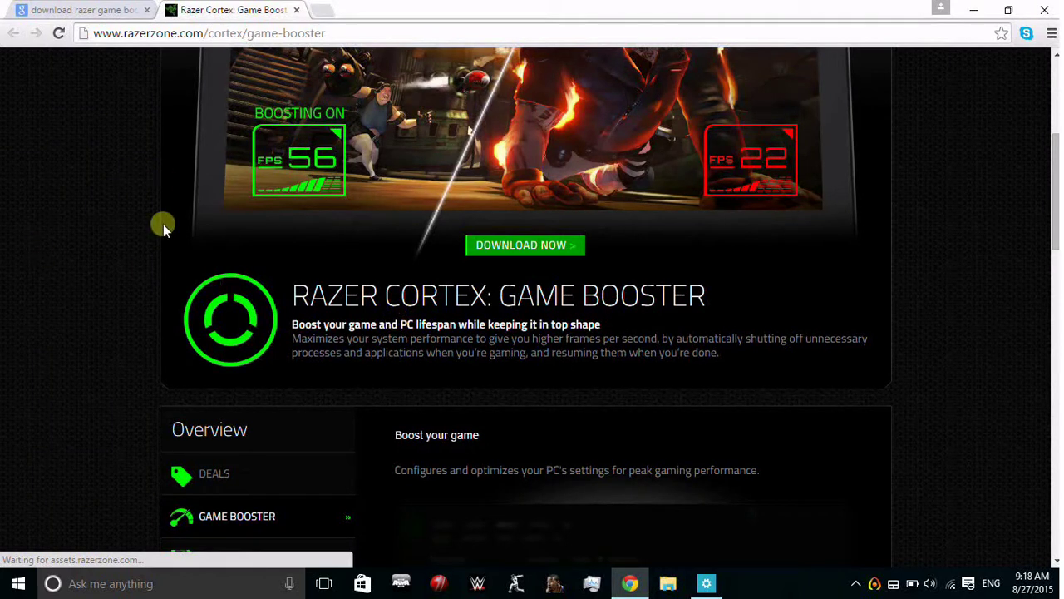
pyautogui.scroll(2, 163, 224)
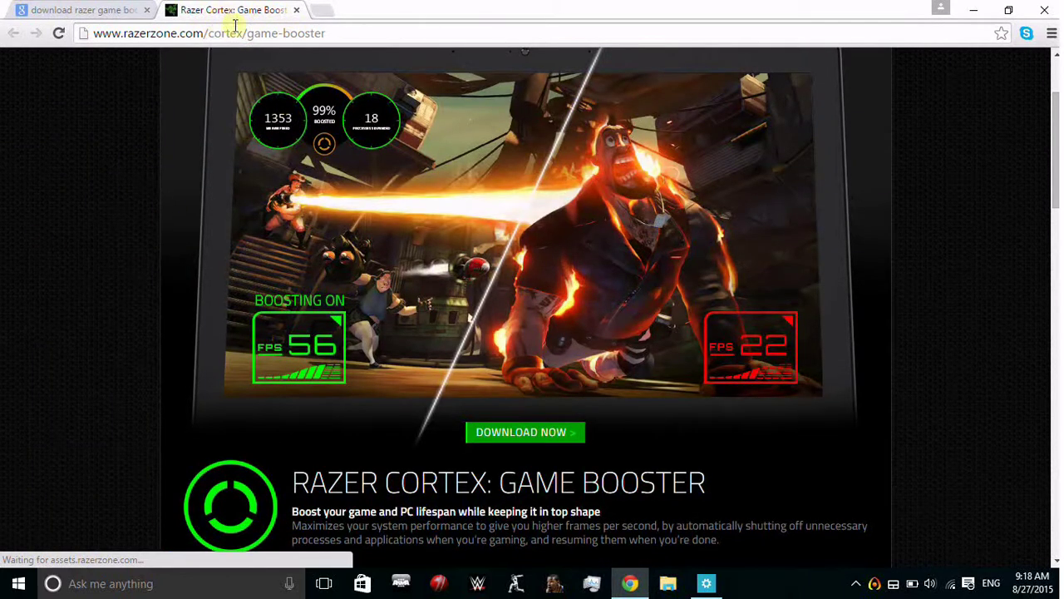
pyautogui.click(365, 38)
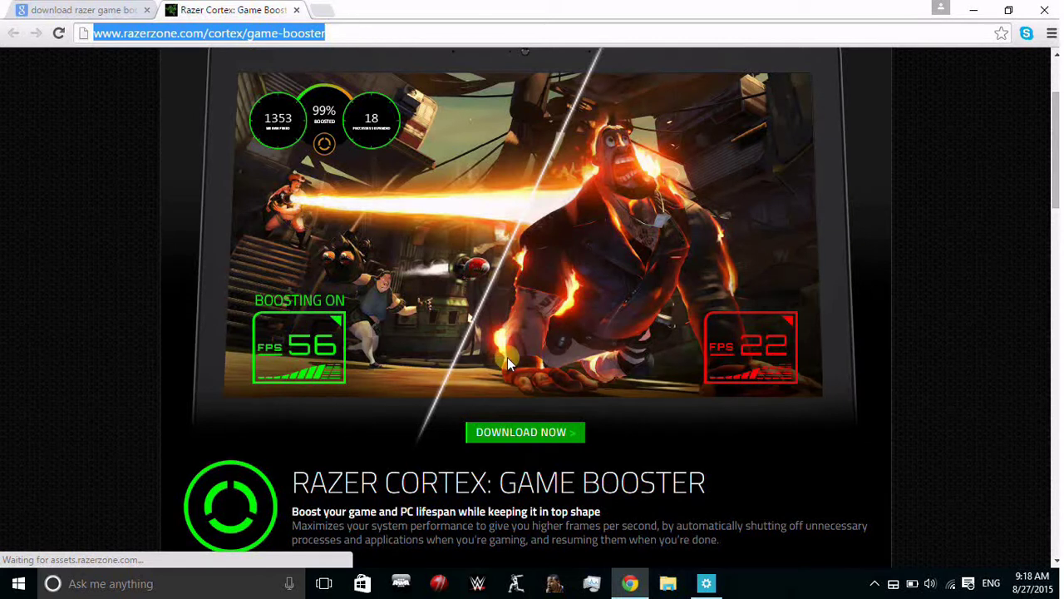
pyautogui.click(510, 431)
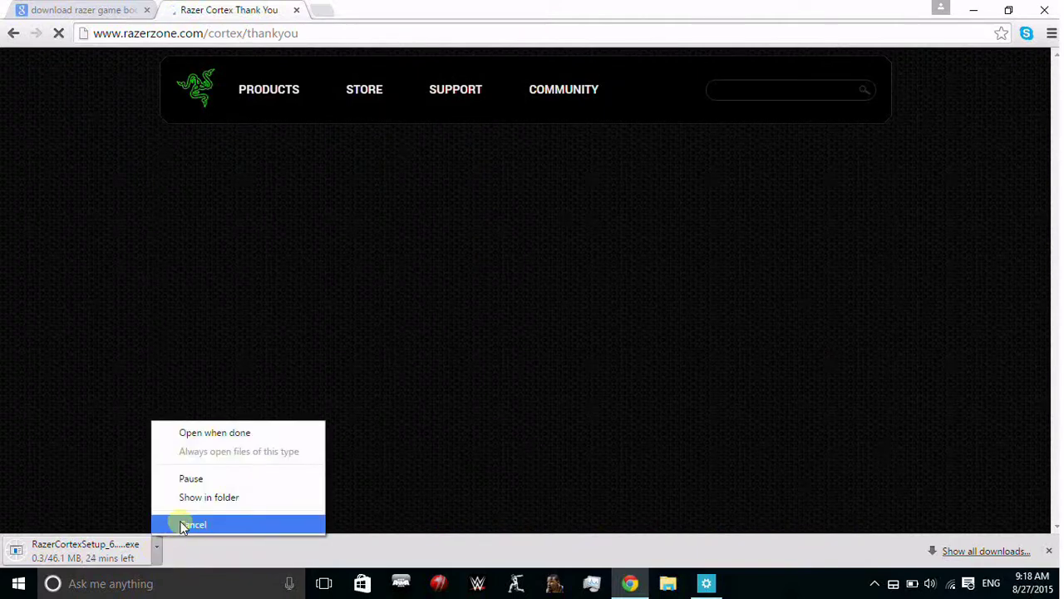
pyautogui.click(182, 525)
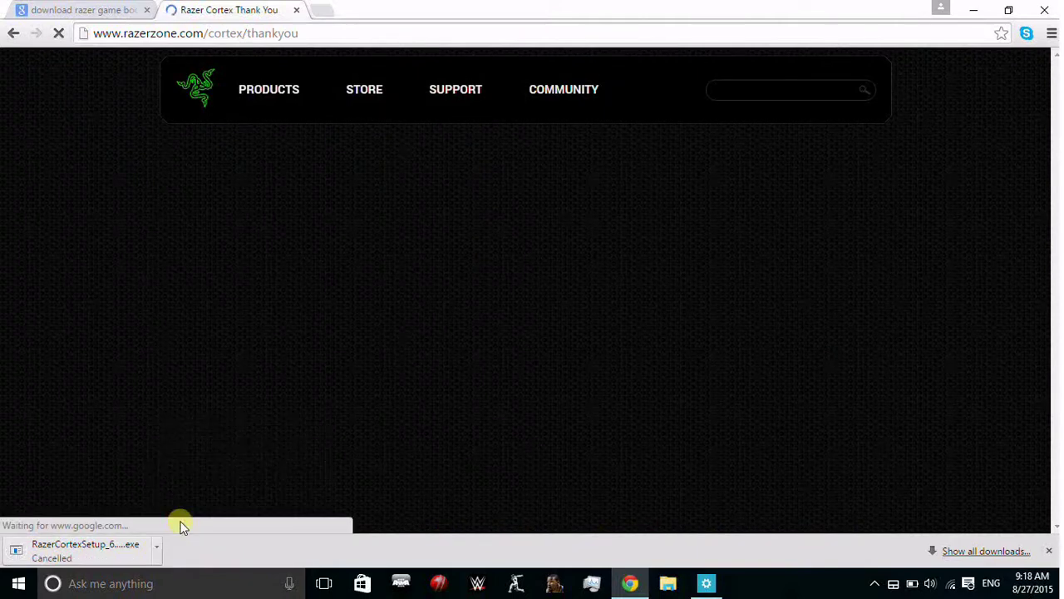
# Search Windows for 'raz' to confirm Razer Cortex is installed, then minimise Chrome
pyautogui.click(230, 583)
pyautogui.write('ra')
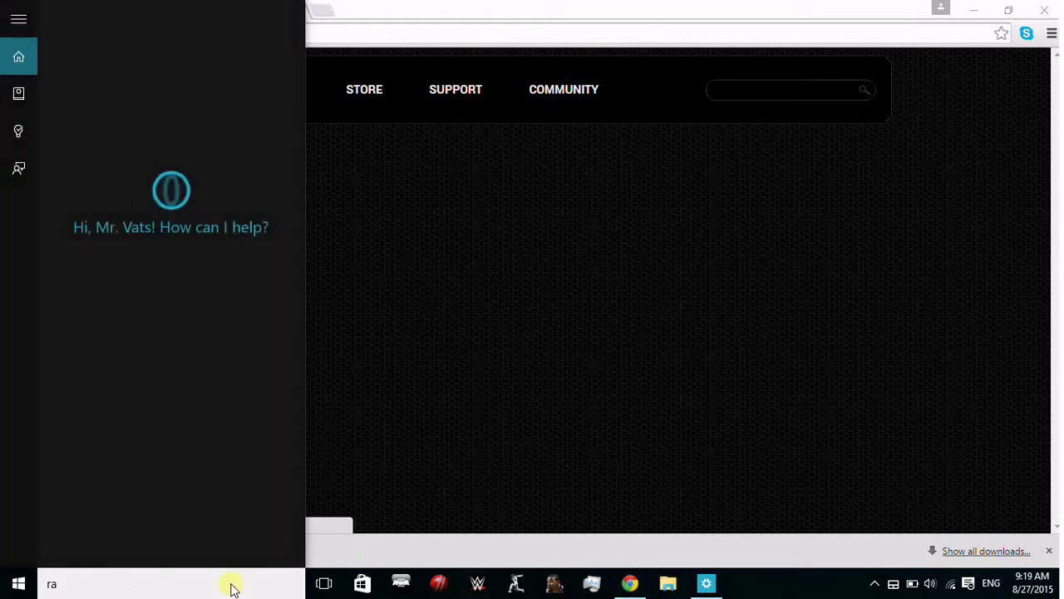
pyautogui.write('z')
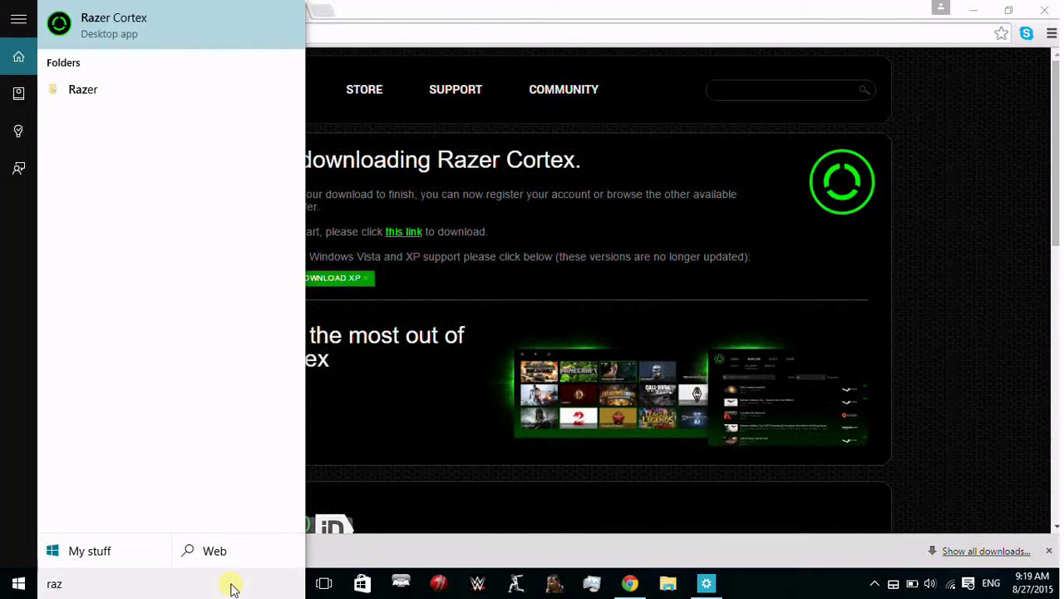
pyautogui.press('Escape')
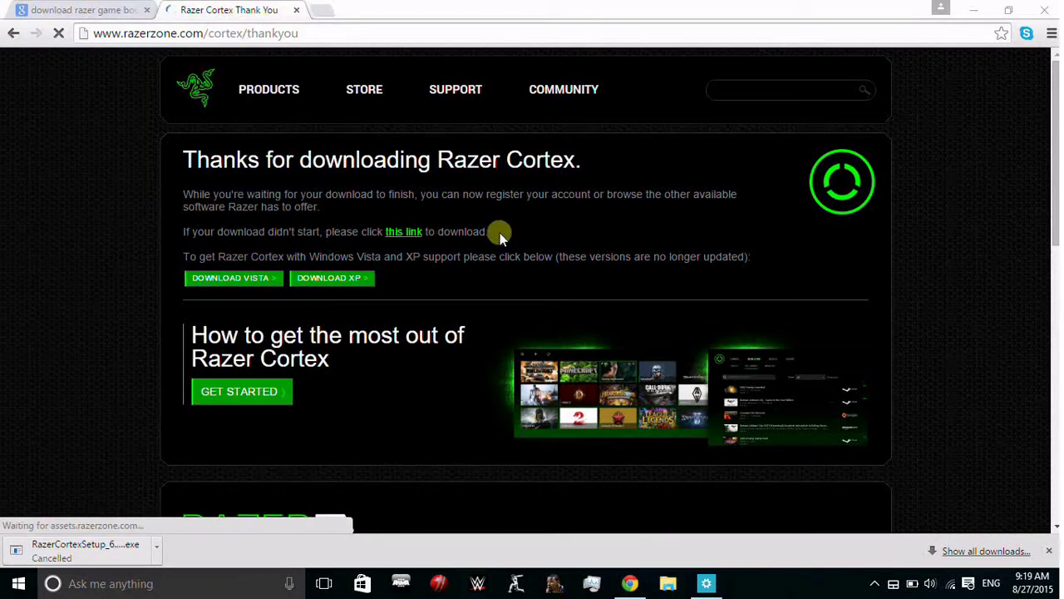
pyautogui.scroll(-1, 500, 233)
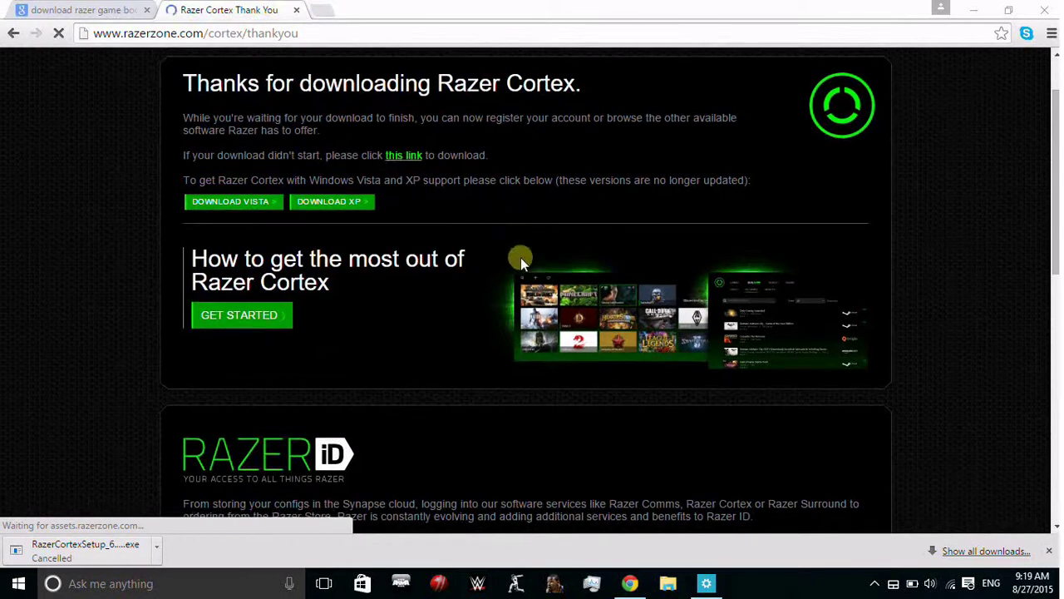
pyautogui.click(969, 7)
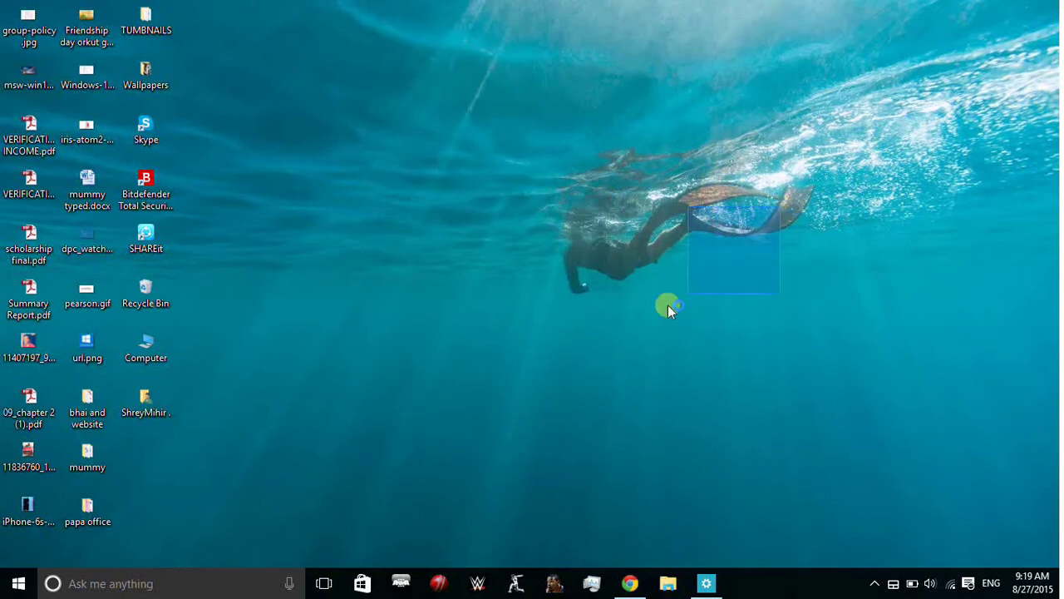
# Launch Razer Cortex from the desktop to show its Games library listing NBA2K15
pyautogui.moveTo(781, 212); pyautogui.dragTo(627, 343)
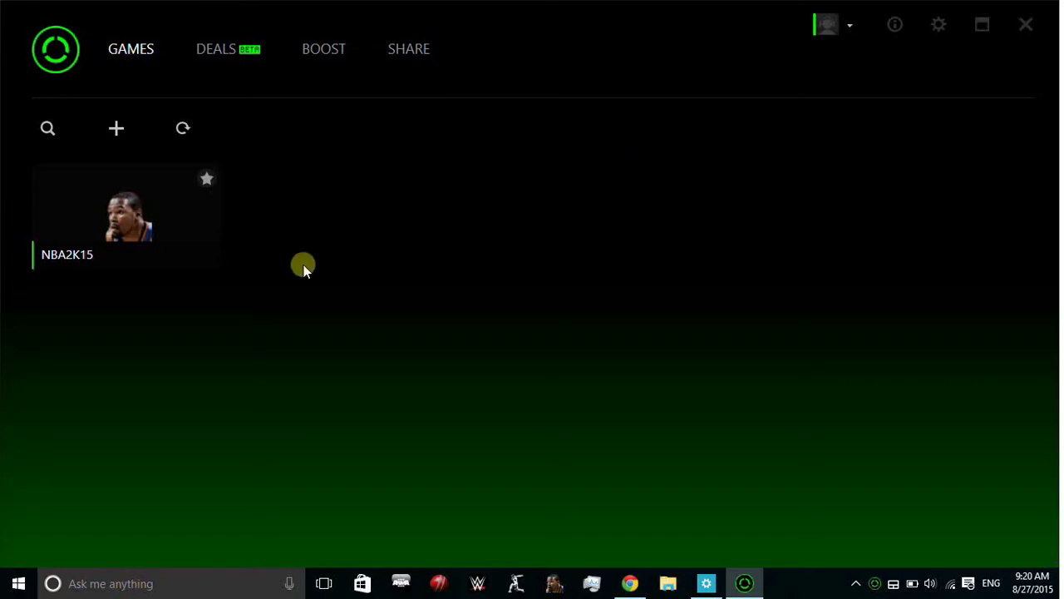
# Start adding a game and browse to the Games folder on drive E:
pyautogui.click(117, 130)
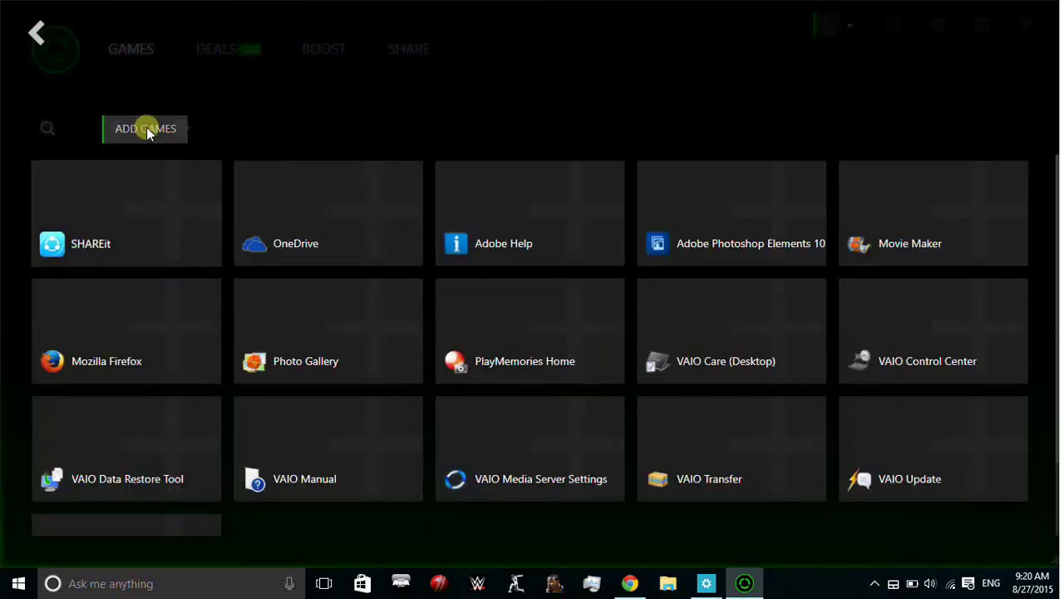
pyautogui.click(146, 129)
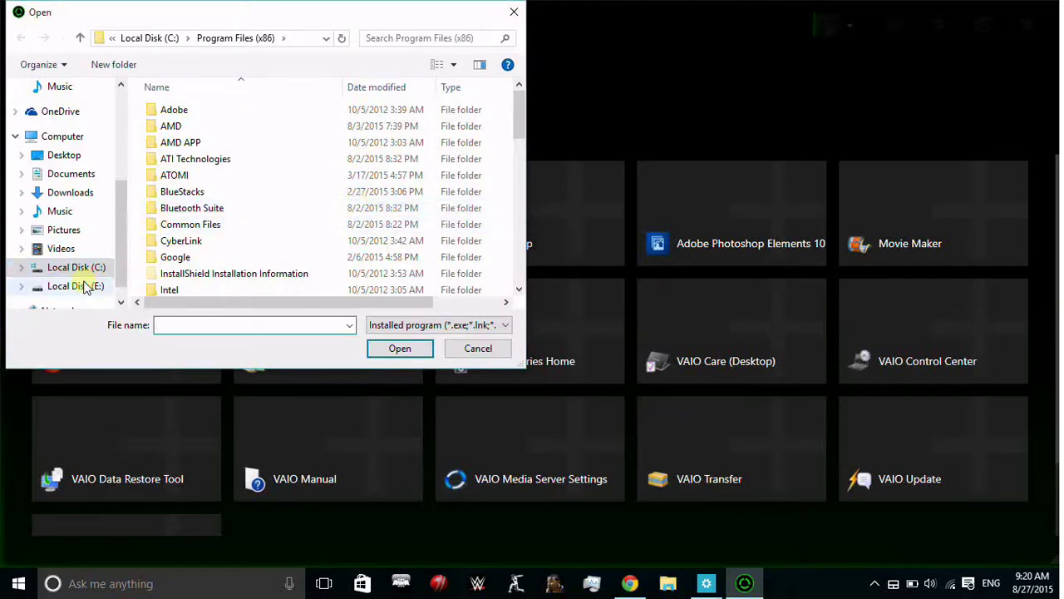
pyautogui.click(84, 286)
pyautogui.scroll(-1, 278, 210)
pyautogui.scroll(-2, 279, 213)
pyautogui.scroll(2, 280, 209)
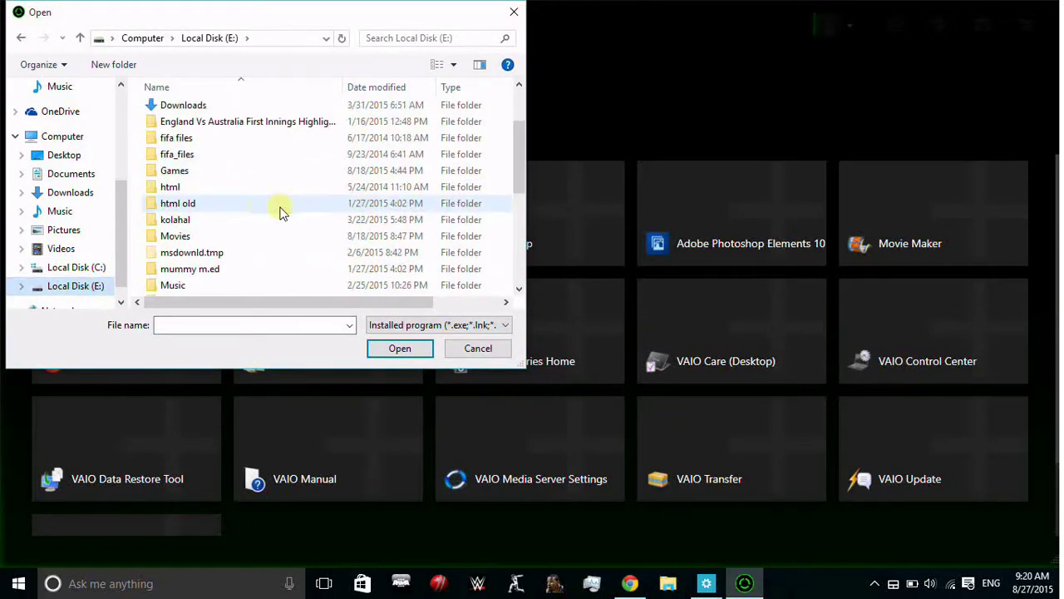
pyautogui.doubleClick(223, 172)
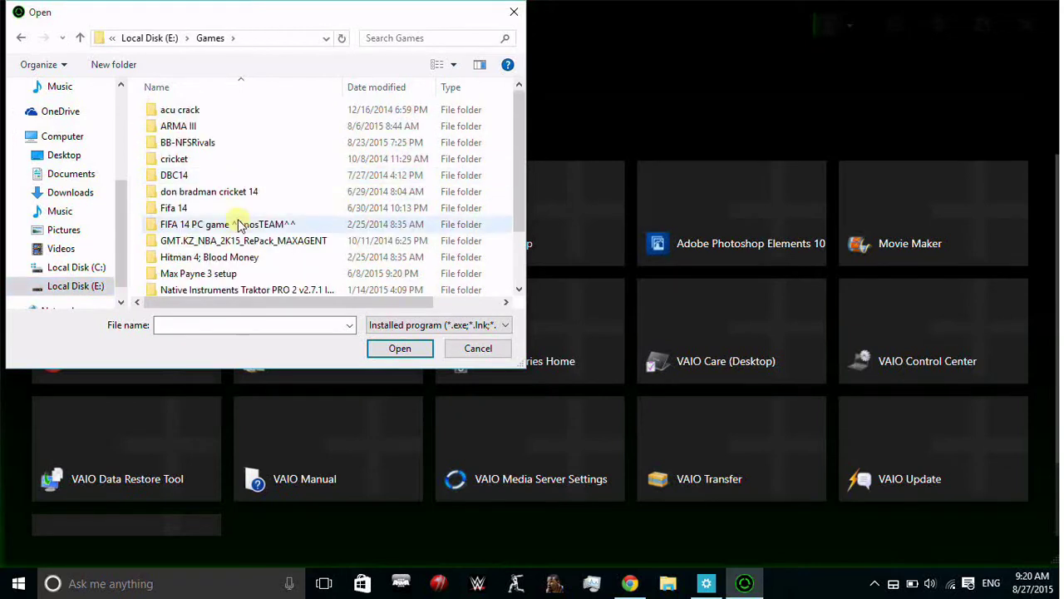
# Add WWE2K15_x64.exe from the WWE 2K15 folder to the games library
pyautogui.scroll(-2, 238, 225)
pyautogui.click(210, 274)
pyautogui.doubleClick(208, 275)
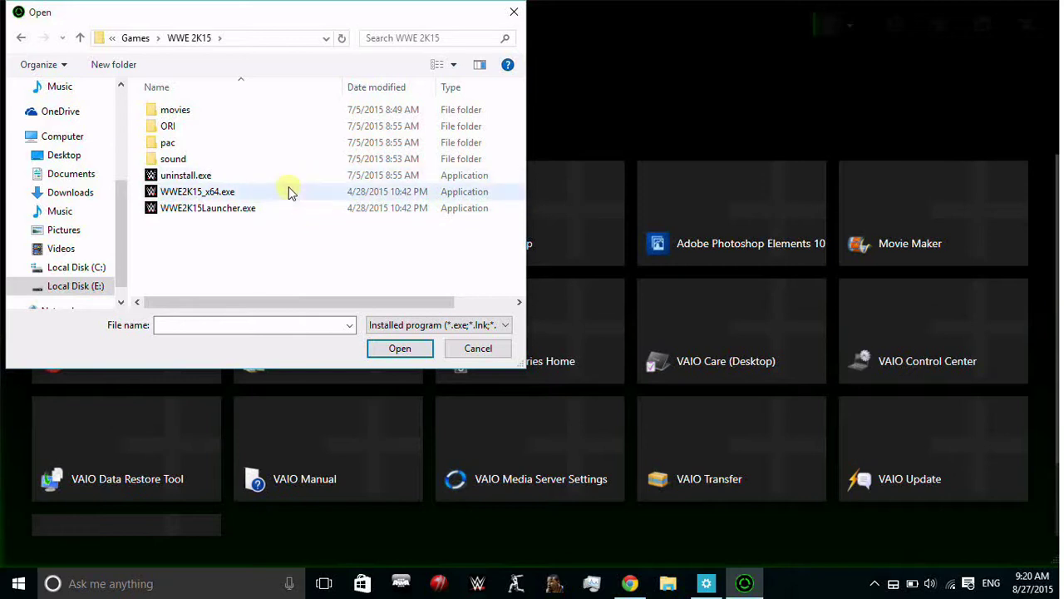
pyautogui.doubleClick(287, 191)
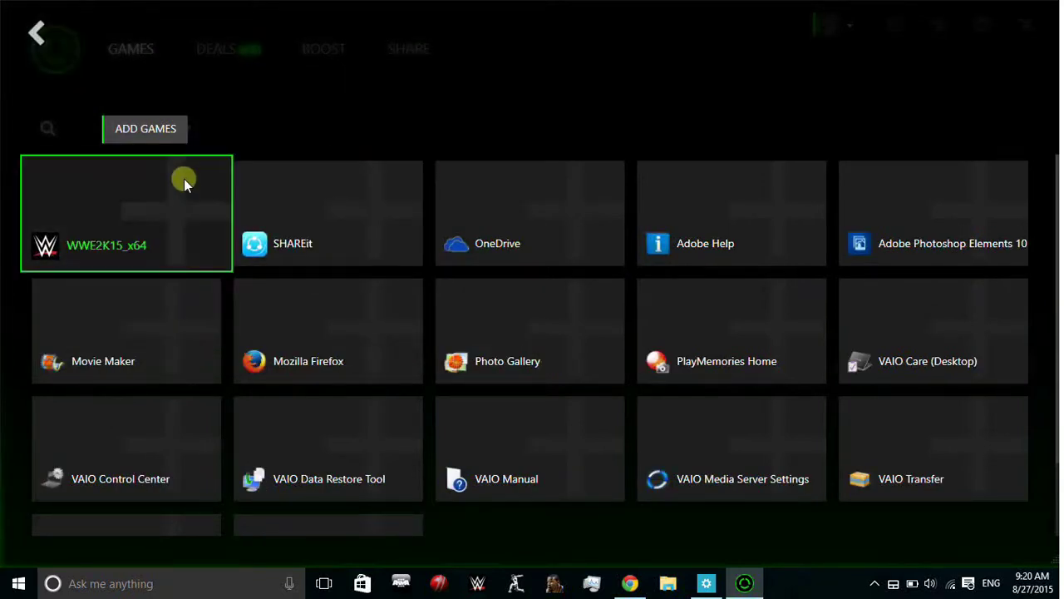
pyautogui.click(184, 179)
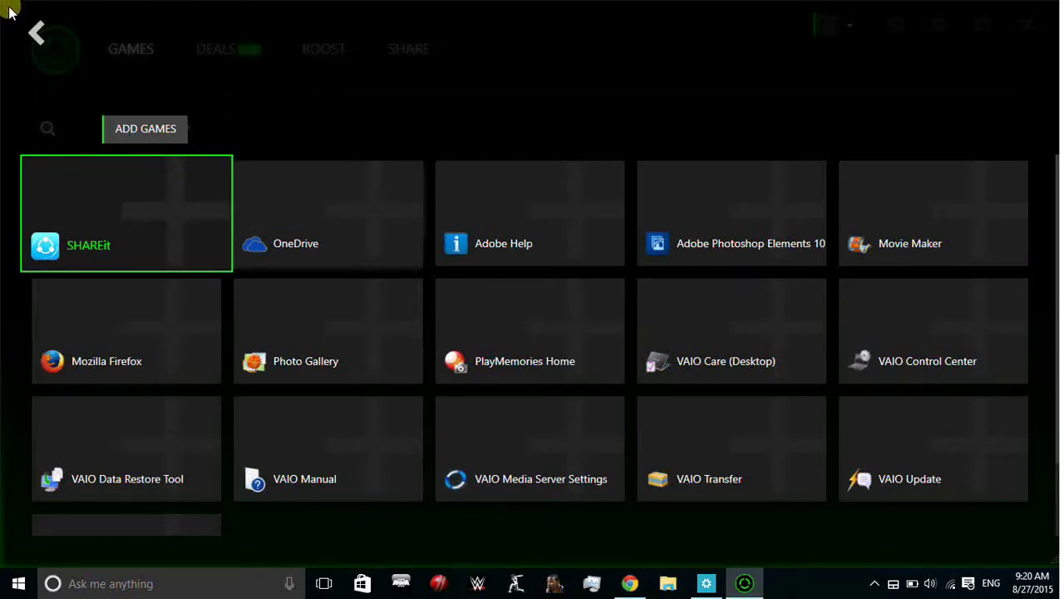
# Open the WWE 2K15 game page and start the game with boosting
pyautogui.click(34, 31)
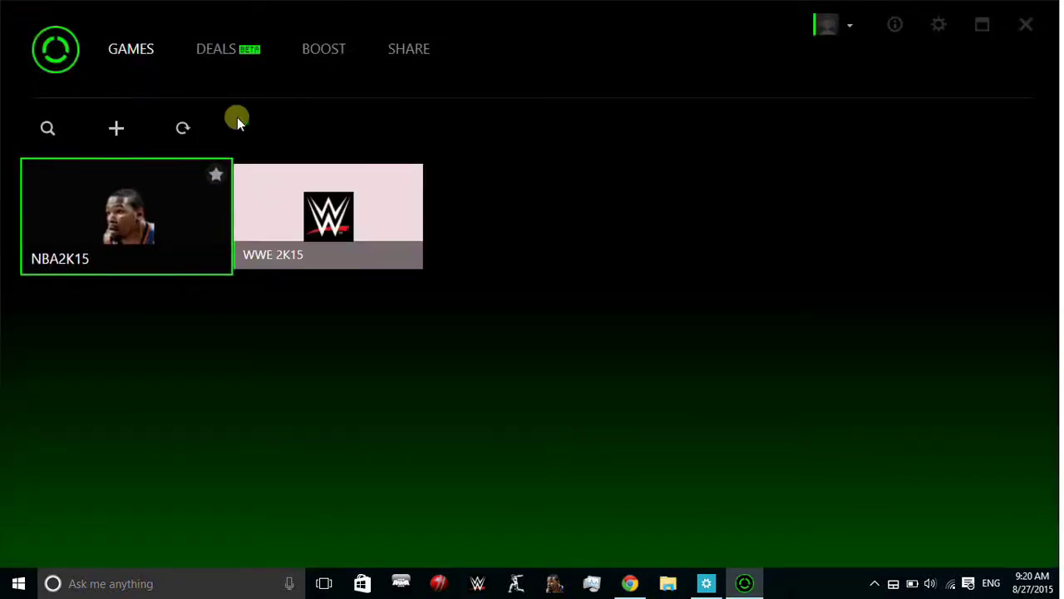
pyautogui.click(349, 229)
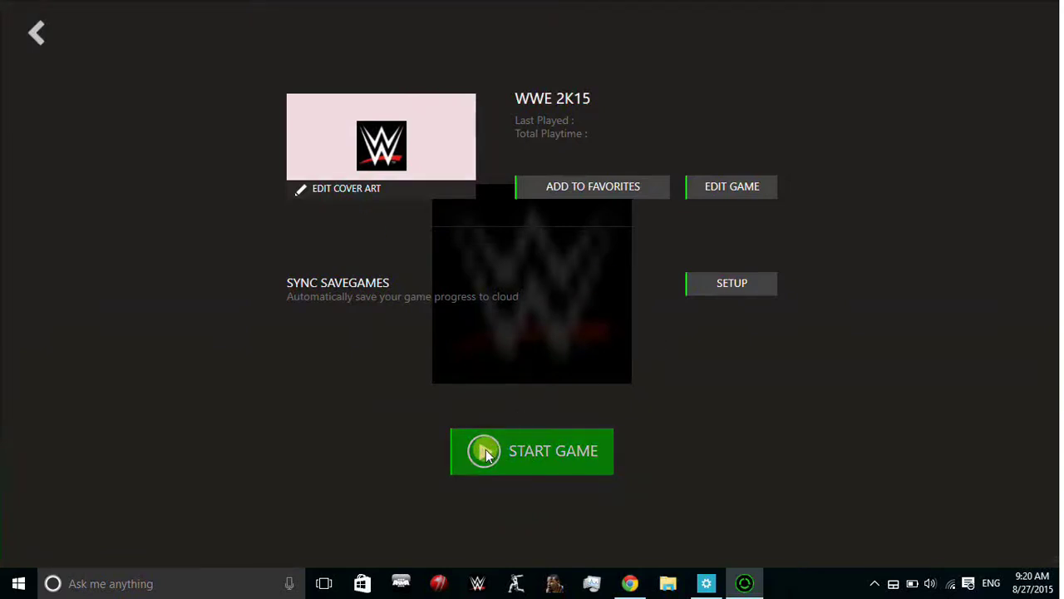
pyautogui.click(527, 433)
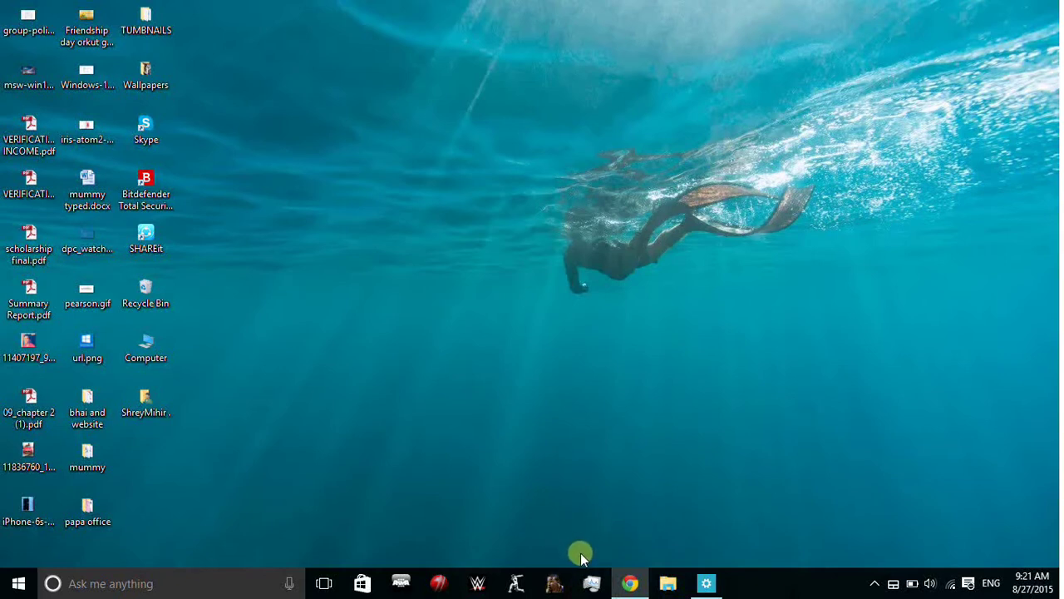
# Launch Windows Task Manager from the taskbar and with Ctrl+Shift+Esc
pyautogui.click(591, 582)
pyautogui.hotkey('ctrl', 'shift', 'Escape')
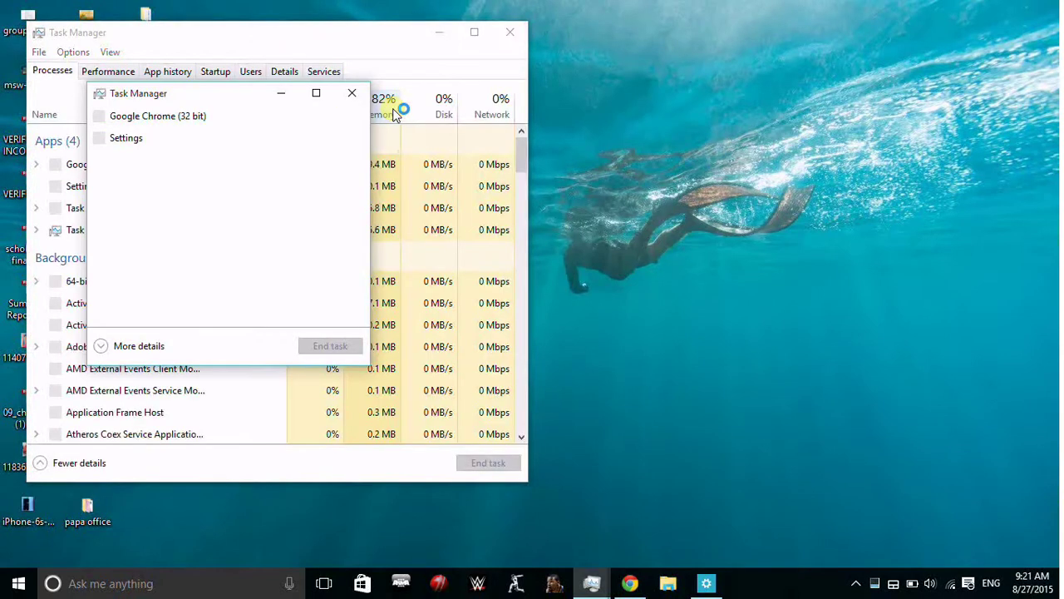
# Close the compact Task Manager window and select the WWE 2K15 process in Processes
pyautogui.click(351, 93)
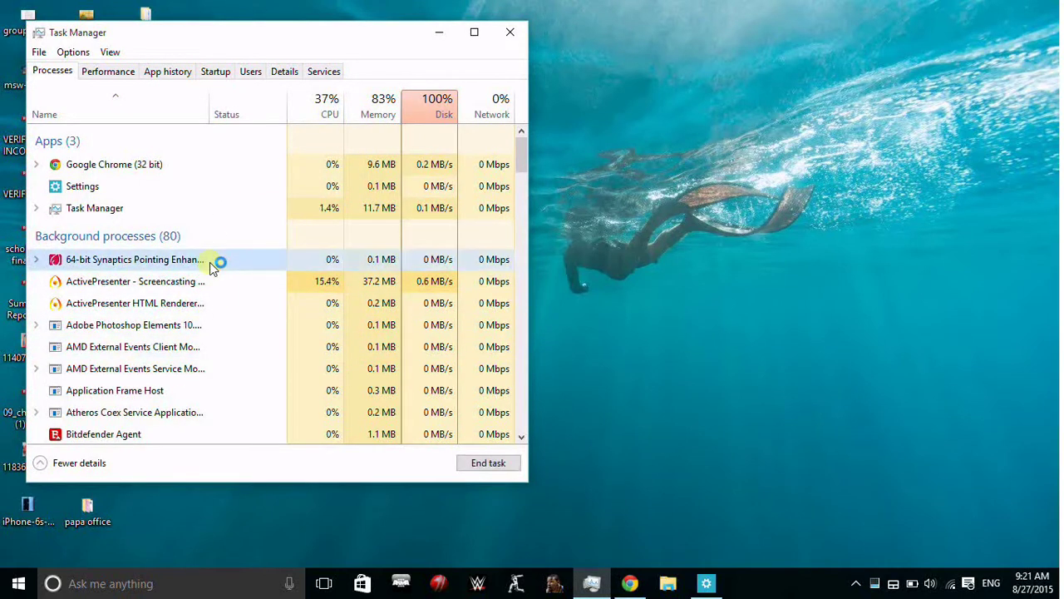
pyautogui.press('w')
pyautogui.press('Down')
pyautogui.press('Down')
pyautogui.press('Down')
pyautogui.press('Down')
pyautogui.press('Down')
pyautogui.press('Down')
pyautogui.press('Up')
pyautogui.press('Up')
pyautogui.press('Up')
pyautogui.press('Up')
pyautogui.press('Up')
pyautogui.press('Up')
pyautogui.press('Down')
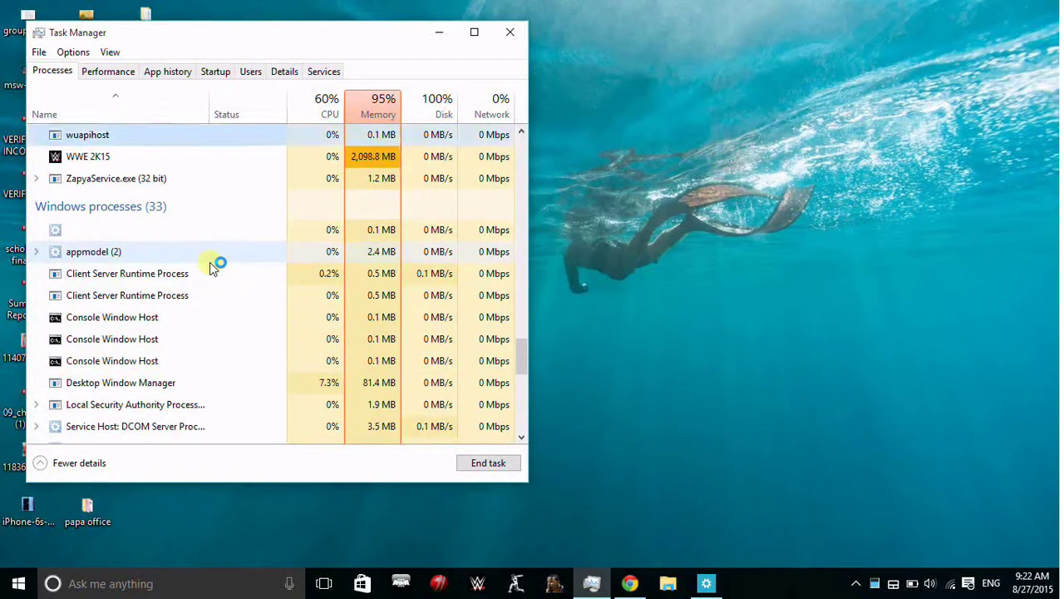
pyautogui.press('Down')
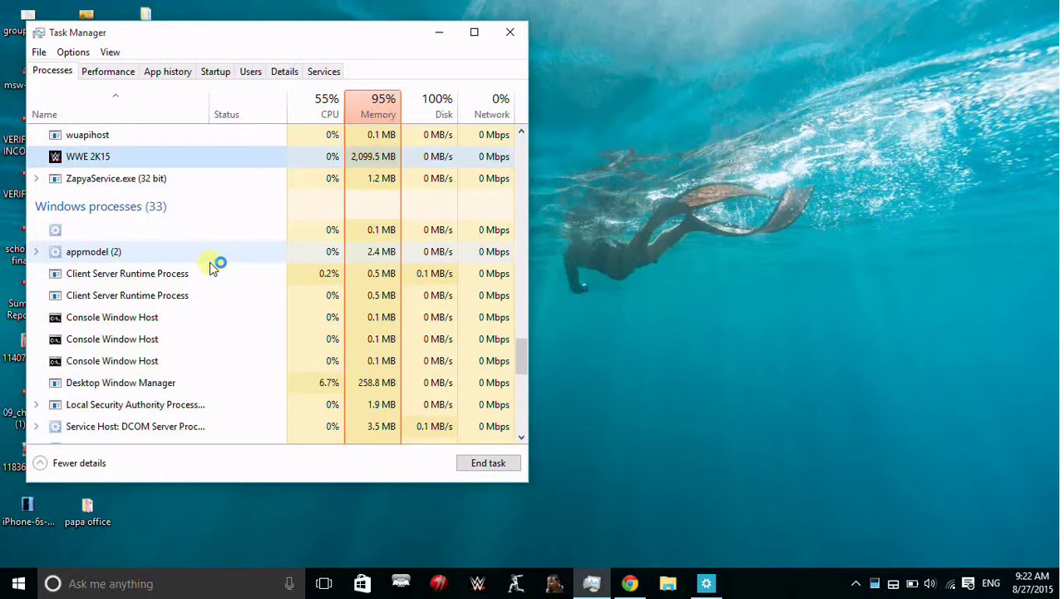
# Go to the details view for the WWE 2K15 process from its context menu
pyautogui.rightClick(208, 156)
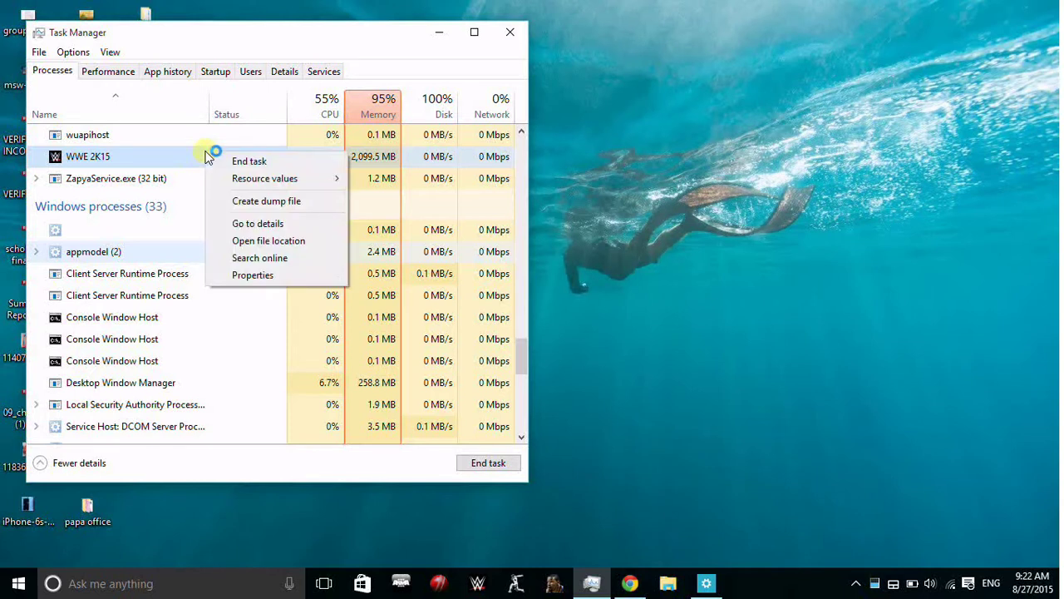
pyautogui.click(276, 223)
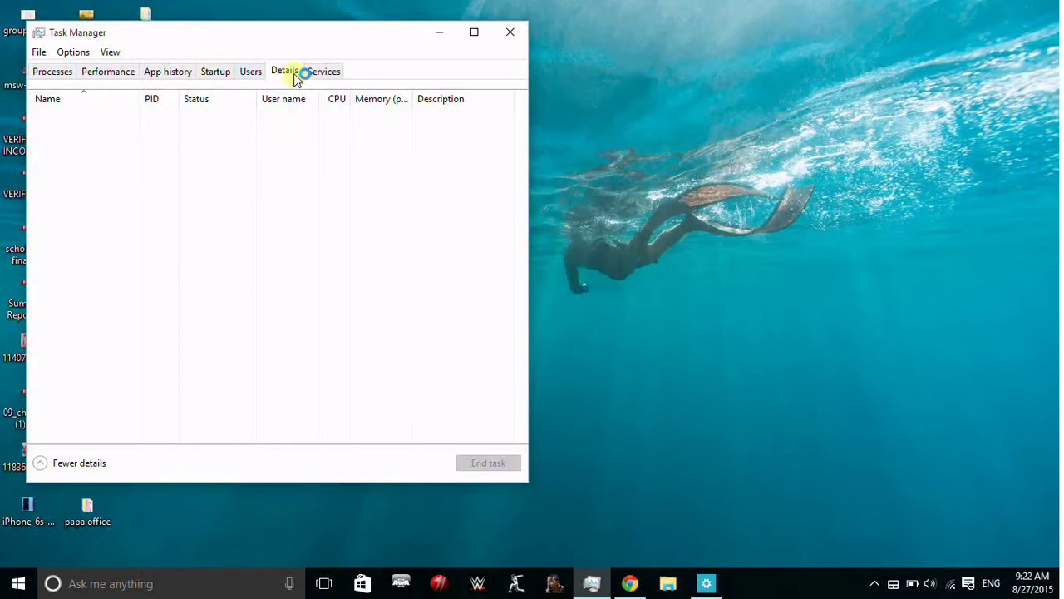
pyautogui.click(654, 356)
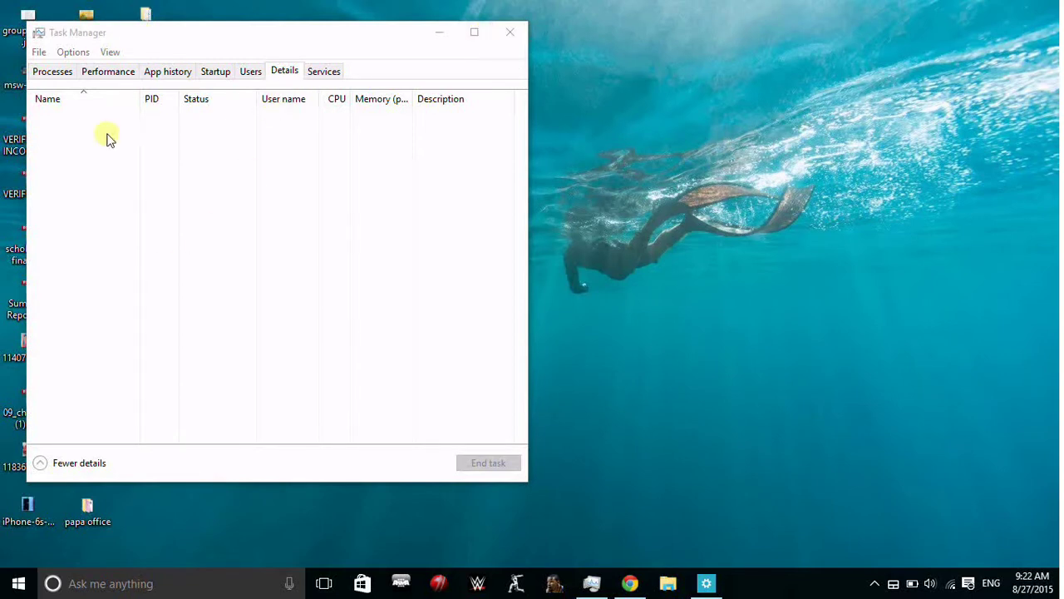
# Select the WWE2K15_x64.exe process in the Details tab
pyautogui.click(52, 71)
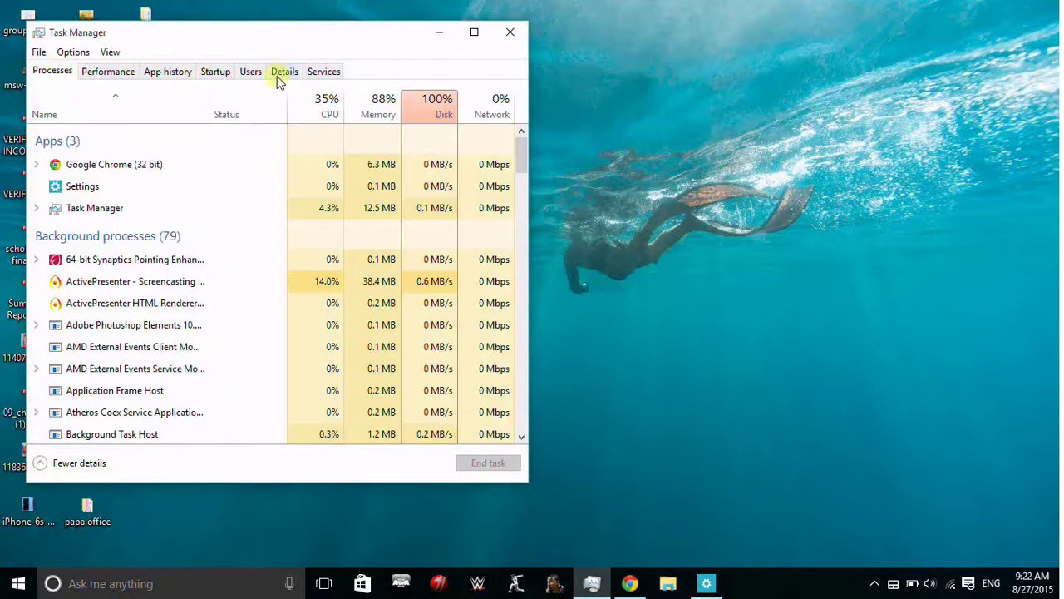
pyautogui.click(284, 72)
pyautogui.click(212, 323)
pyautogui.press('w')
pyautogui.press('i')
pyautogui.press('n')
pyautogui.press('s')
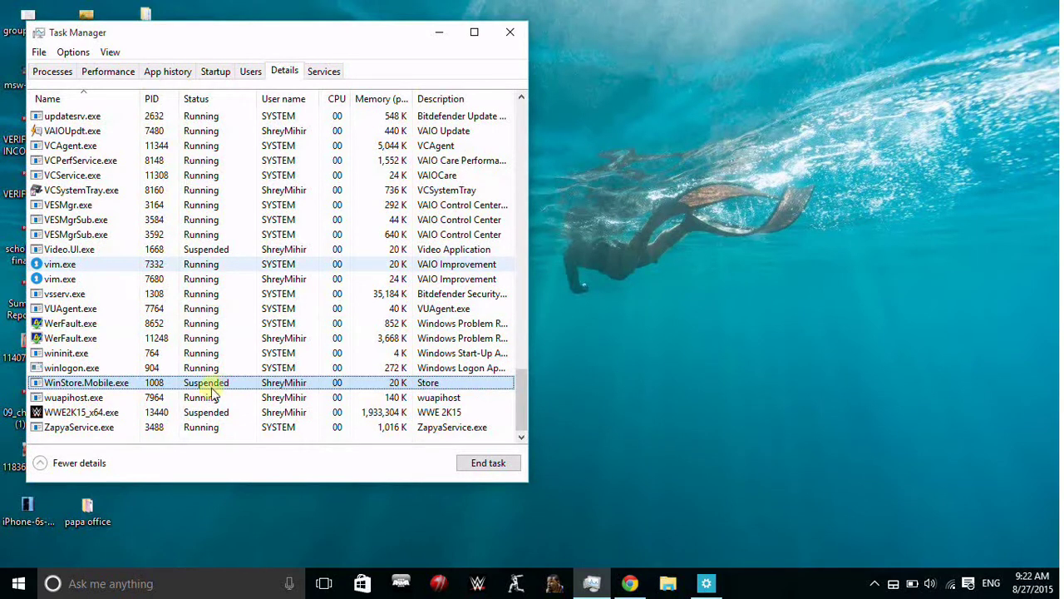
pyautogui.click(177, 413)
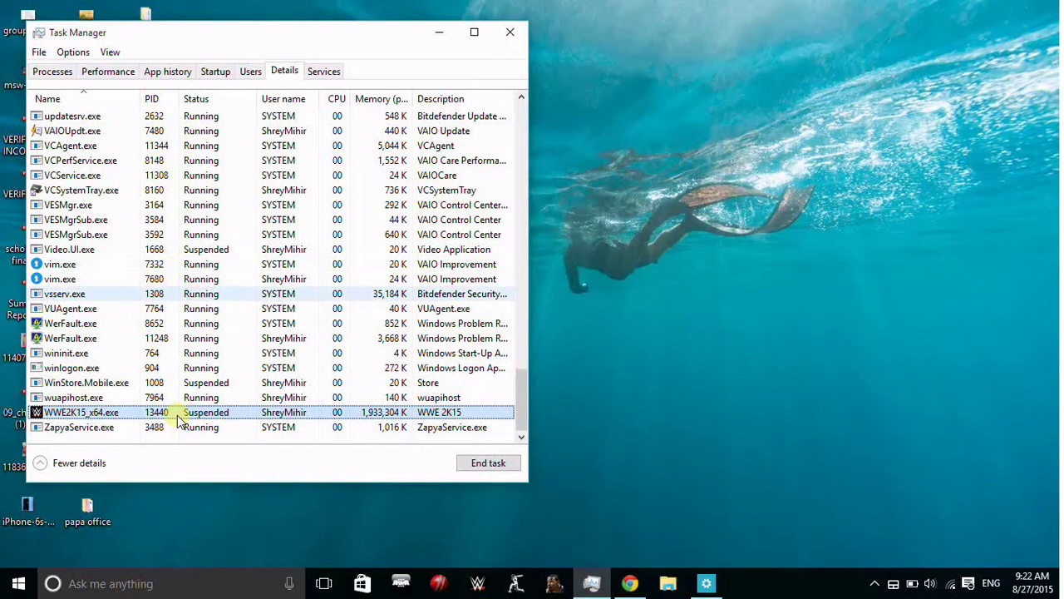
pyautogui.press('Down')
pyautogui.click(177, 414)
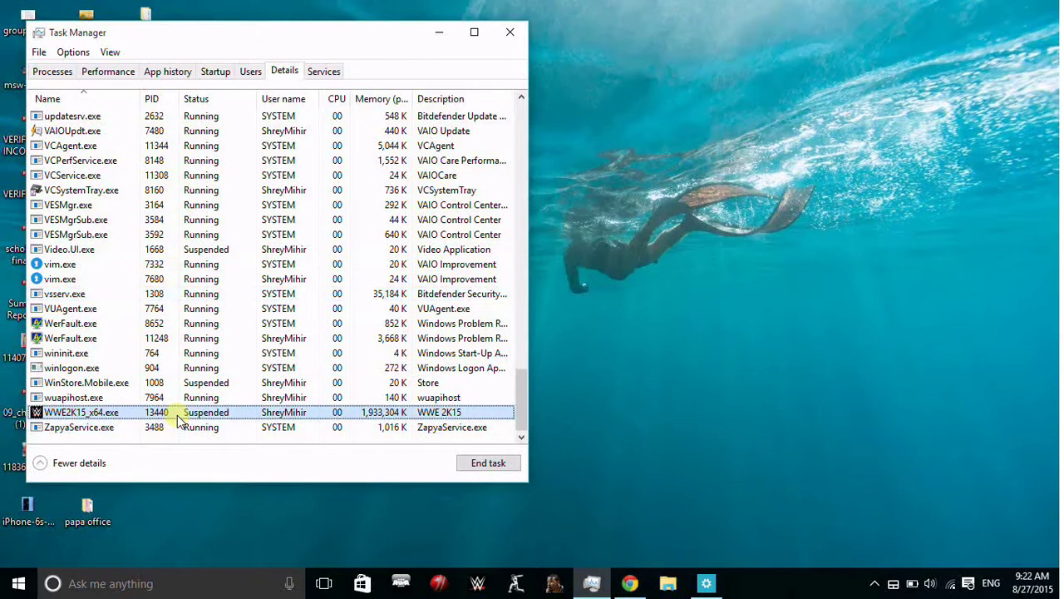
# Set WWE2K15_x64.exe's priority to High, confirm the change, and close Task Manager
pyautogui.hotkey('ctrl', 'Tab')
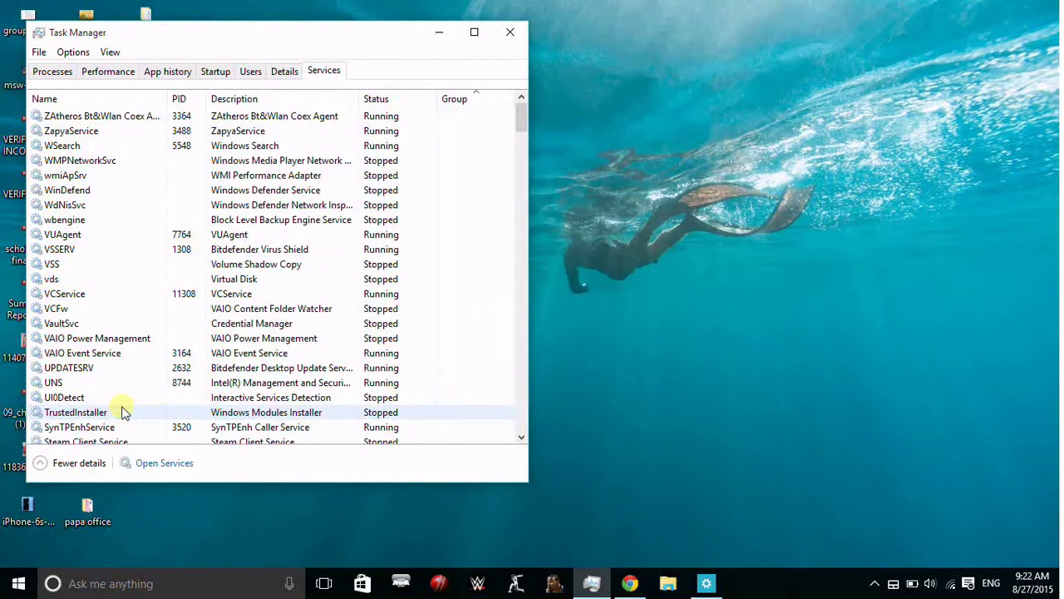
pyautogui.click(284, 74)
pyautogui.click(245, 295)
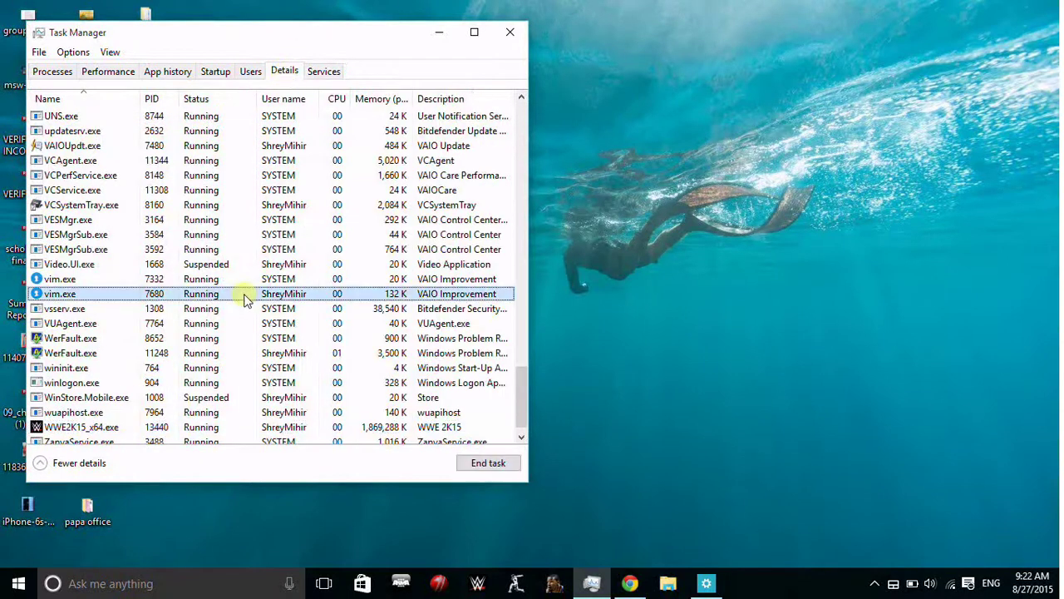
pyautogui.press('w')
pyautogui.press('Down')
pyautogui.press('Down')
pyautogui.press('Down')
pyautogui.press('Down')
pyautogui.press('Down')
pyautogui.press('Down')
pyautogui.hotkey('shift', 'F10')
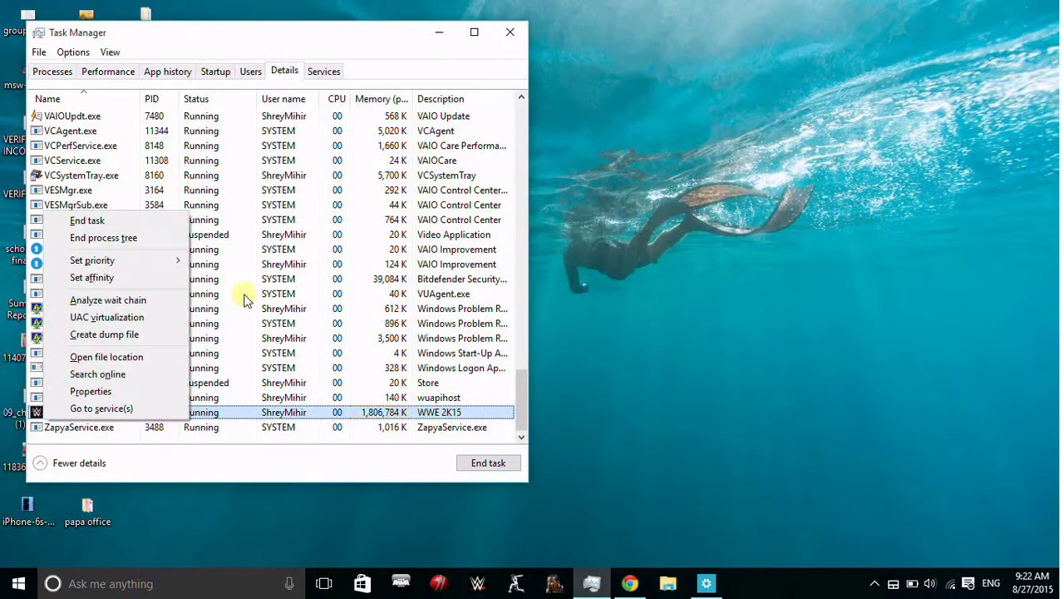
pyautogui.press('Down')
pyautogui.press('Down')
pyautogui.press('Right')
pyautogui.press('Down')
pyautogui.press('Return')
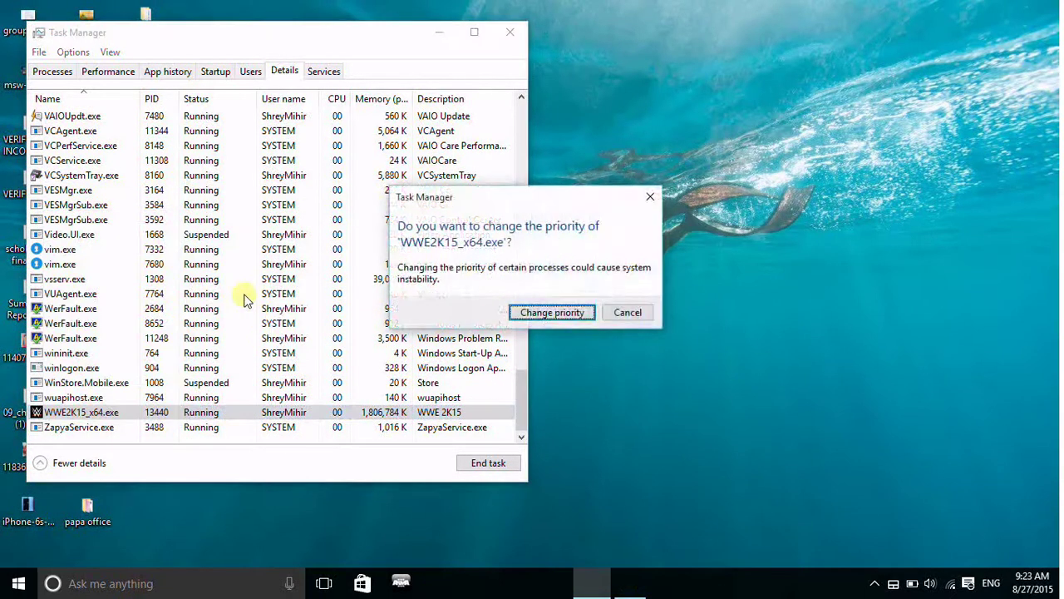
pyautogui.press('Return')
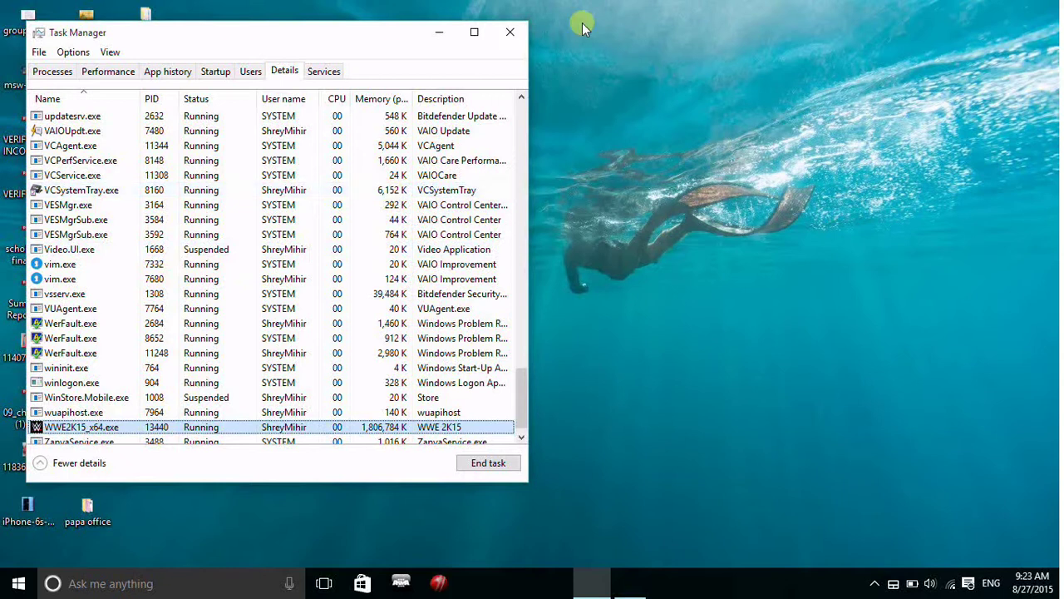
pyautogui.click(512, 31)
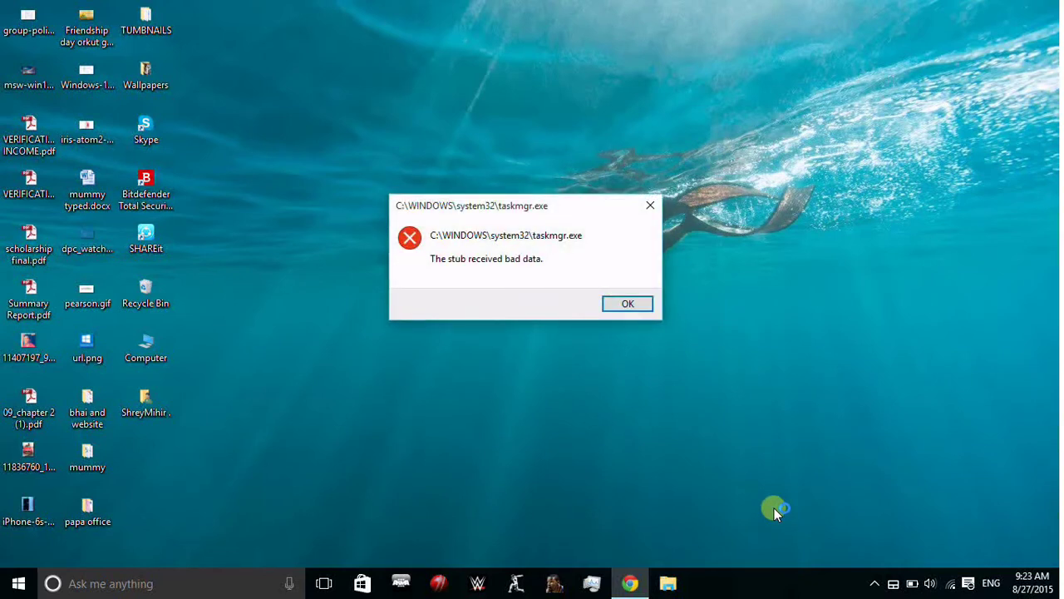
# Dismiss the taskmgr.exe 'The stub received bad data' error with OK
pyautogui.click(628, 304)
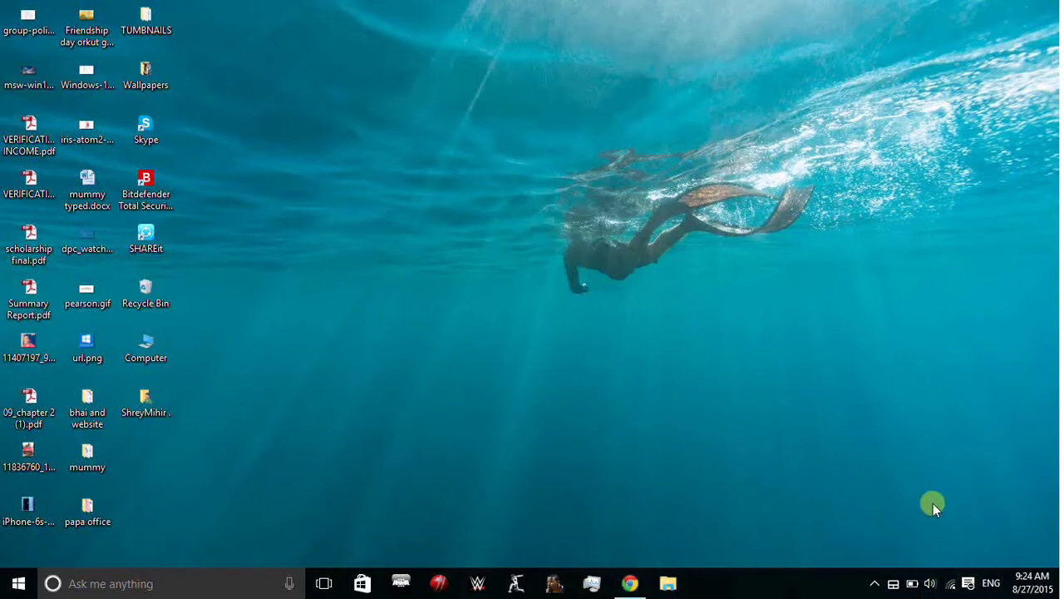
# Switch Airplane mode on from the tray network panel, toggling it off once before re-enabling
pyautogui.click(949, 586)
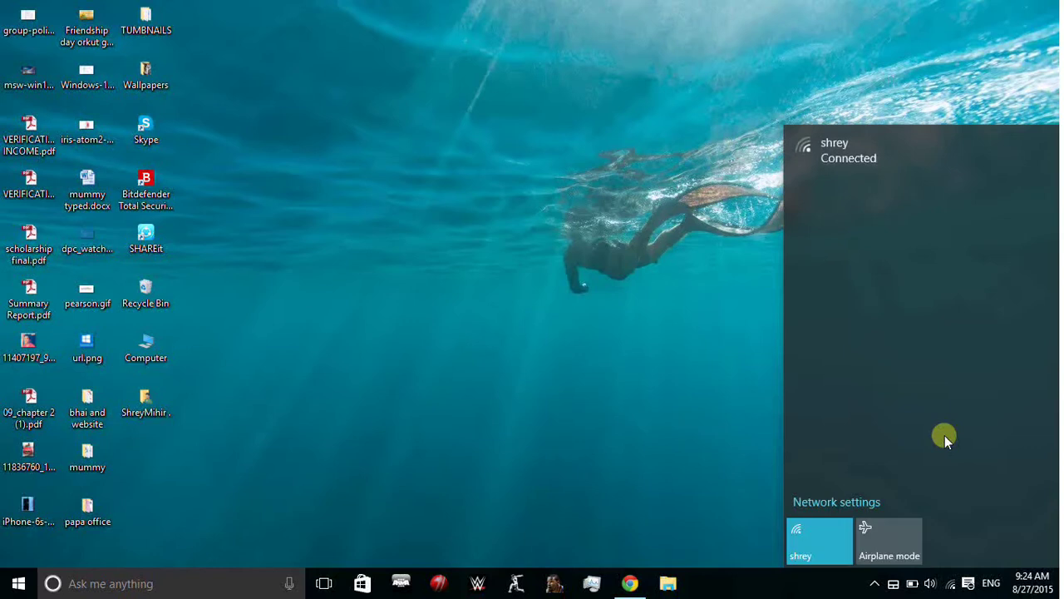
pyautogui.click(892, 519)
pyautogui.click(891, 519)
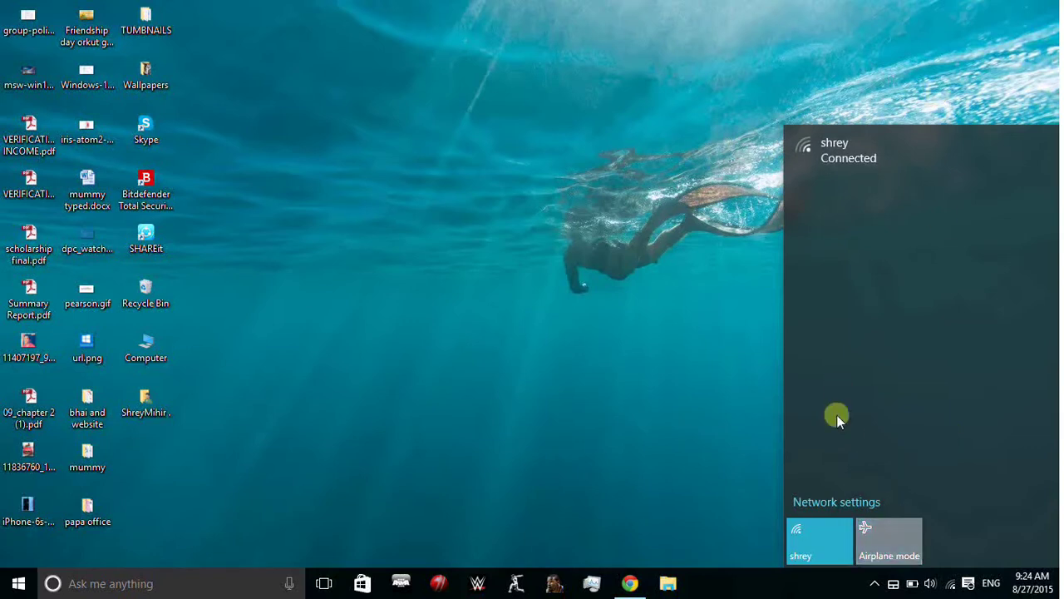
pyautogui.click(893, 541)
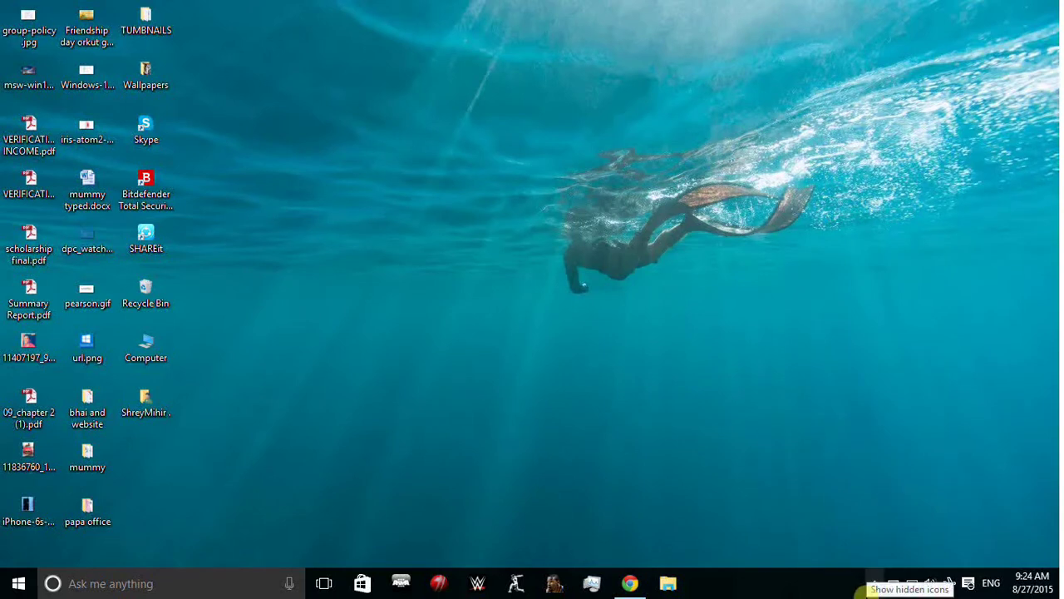
# Reveal the hidden tray icons and bring up ActivePresenter's Pause/Stop/Discard recording controls
pyautogui.click(869, 589)
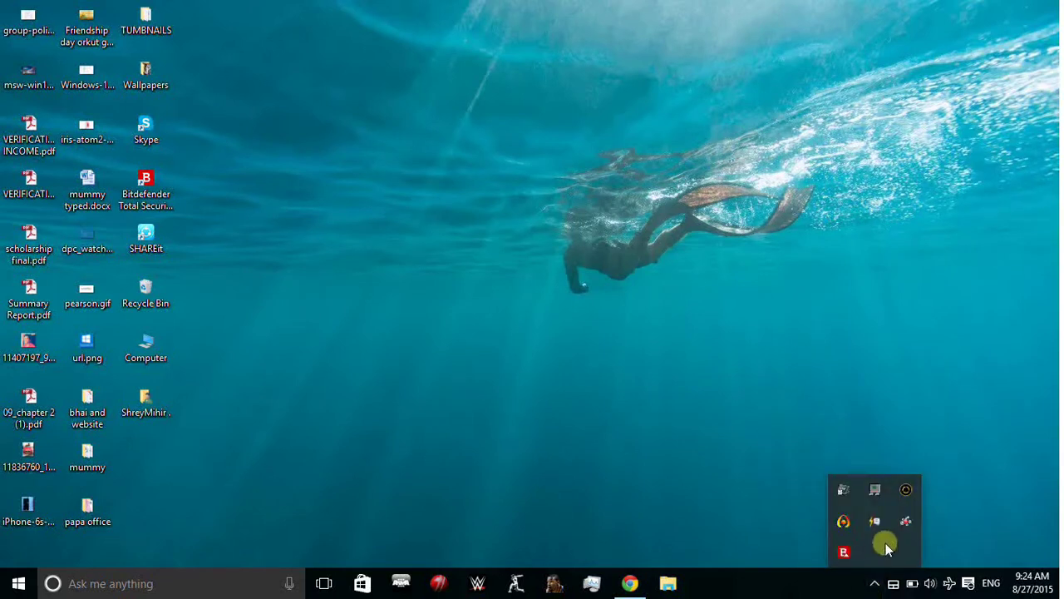
pyautogui.click(821, 513)
pyautogui.rightClick(874, 589)
pyautogui.click(875, 587)
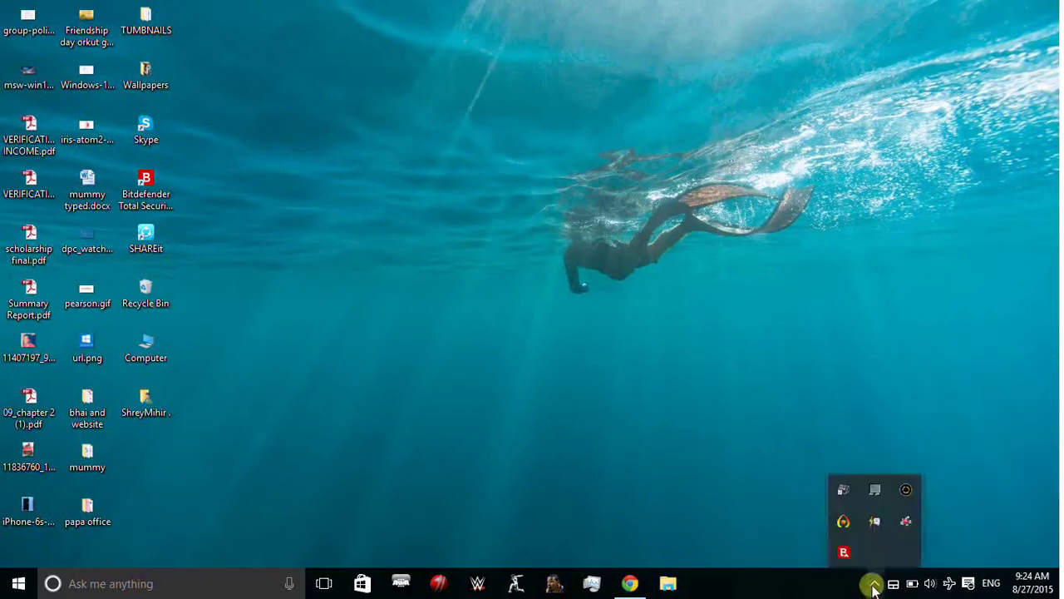
pyautogui.click(854, 520)
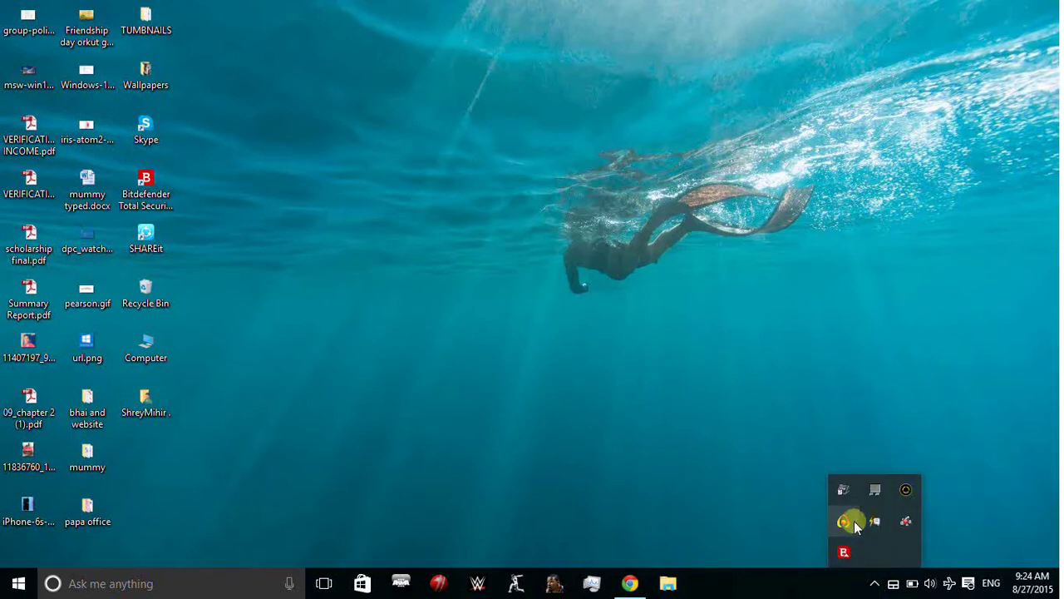